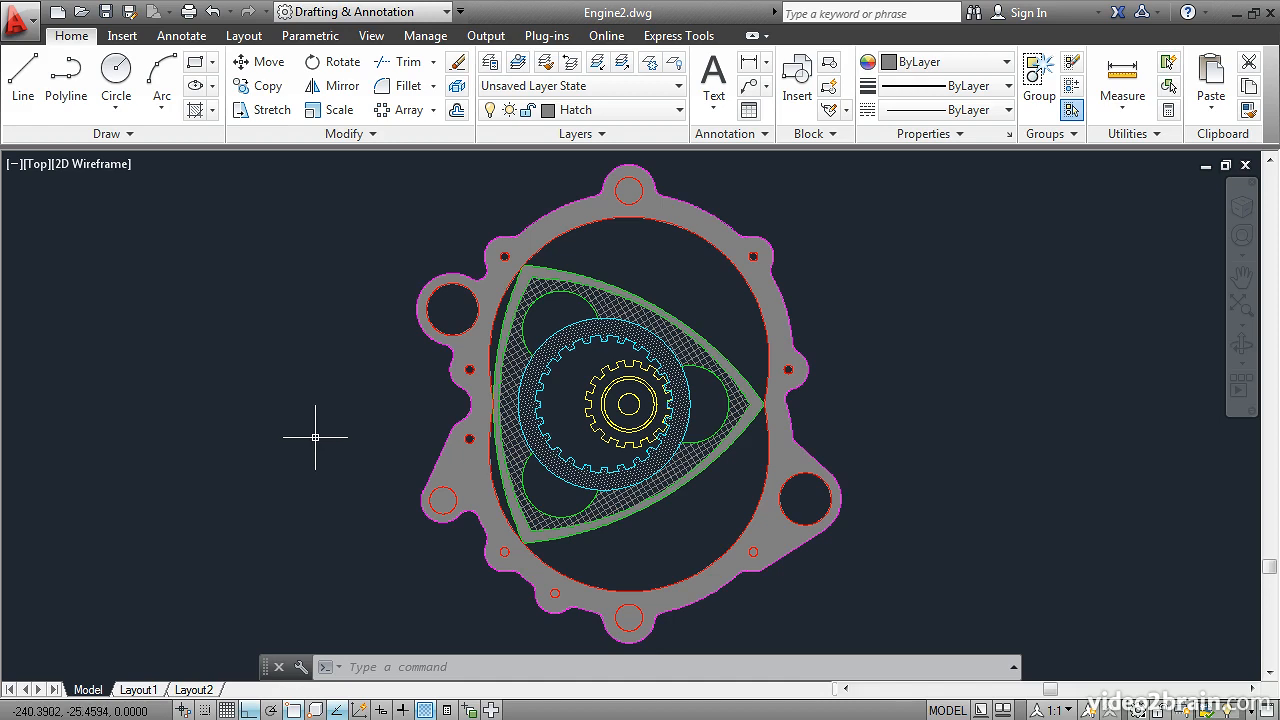
Add the six unexcluded red bolt-hole circles as boundaries of the outer housing's hatch
left_click(455, 467)
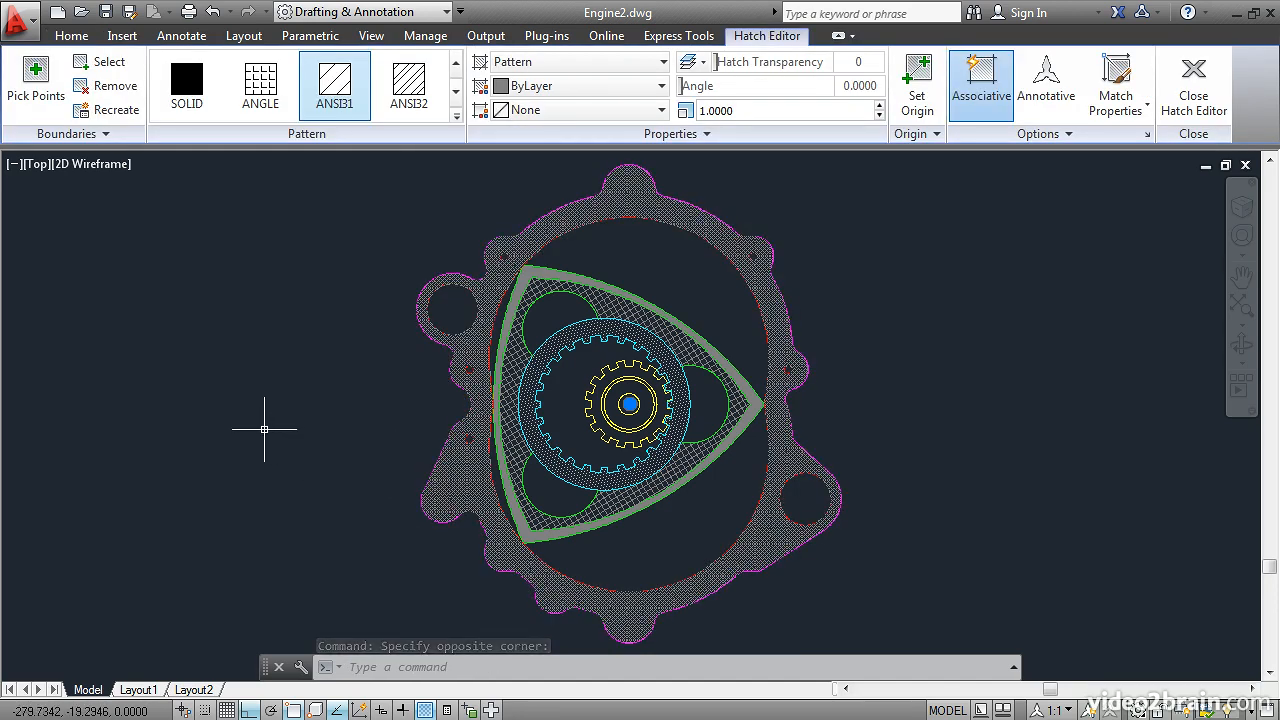
left_click(104, 62)
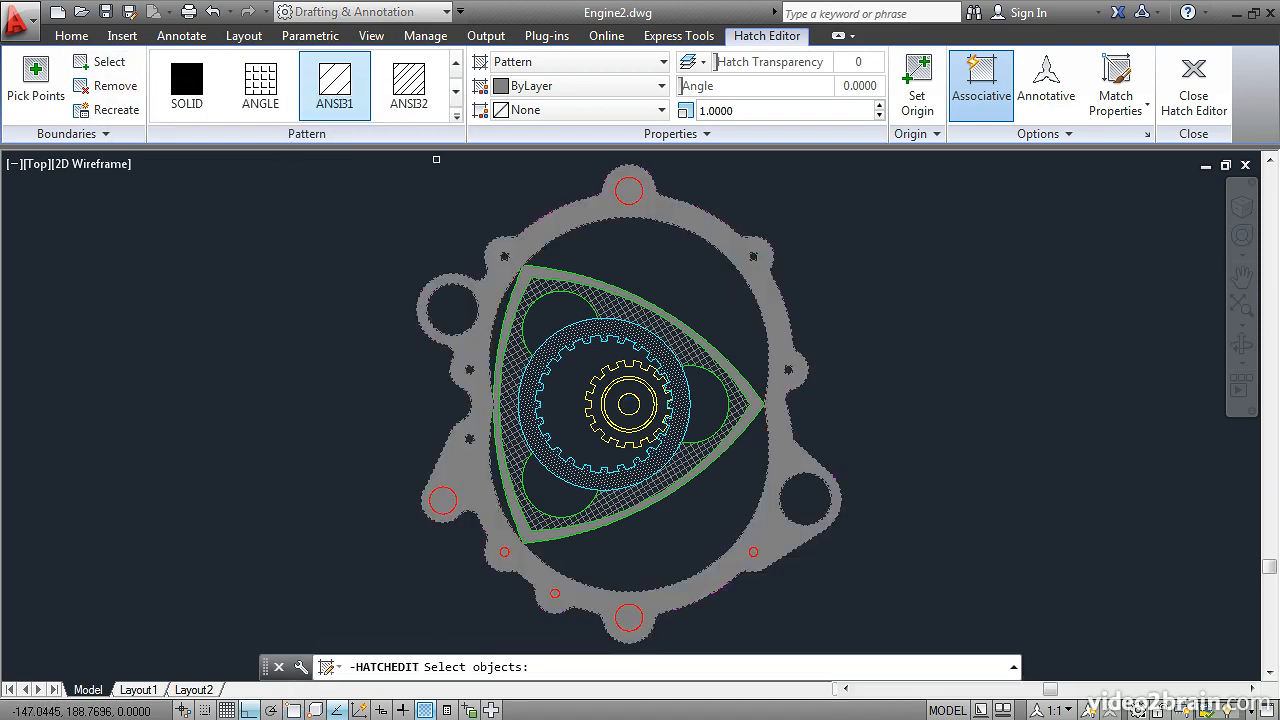
left_click(617, 197)
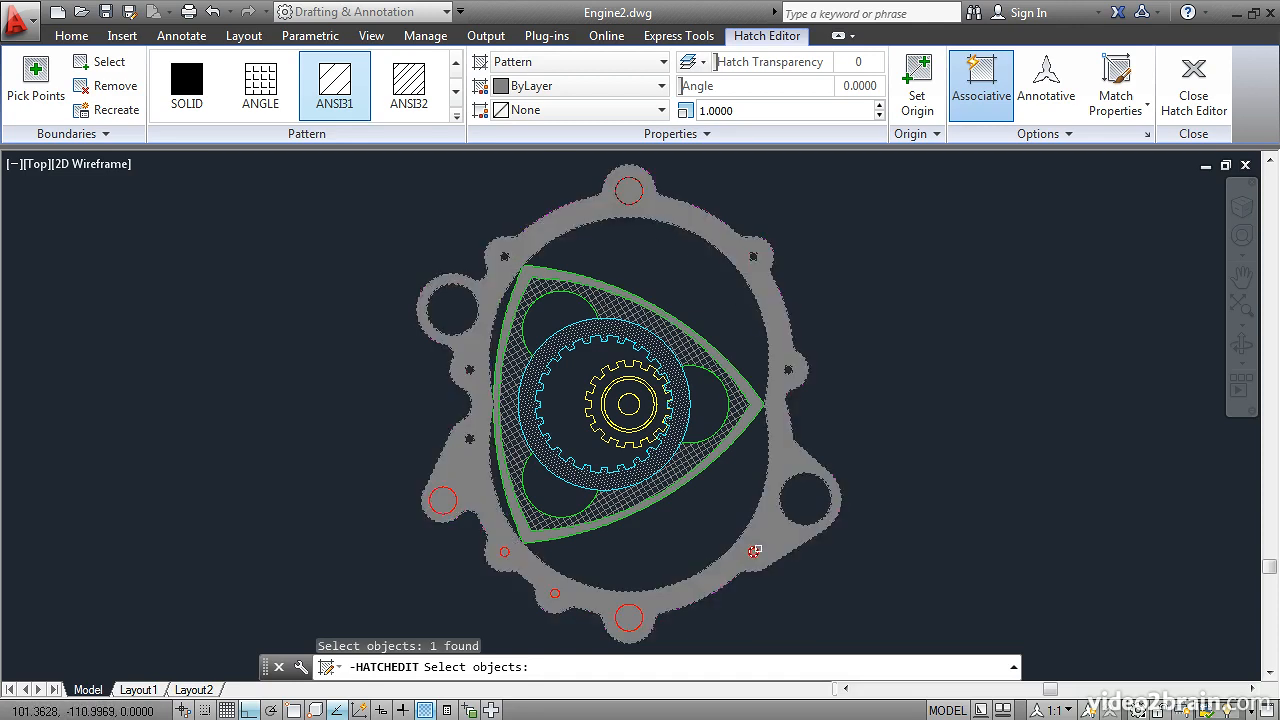
left_click(754, 550)
left_click(636, 610)
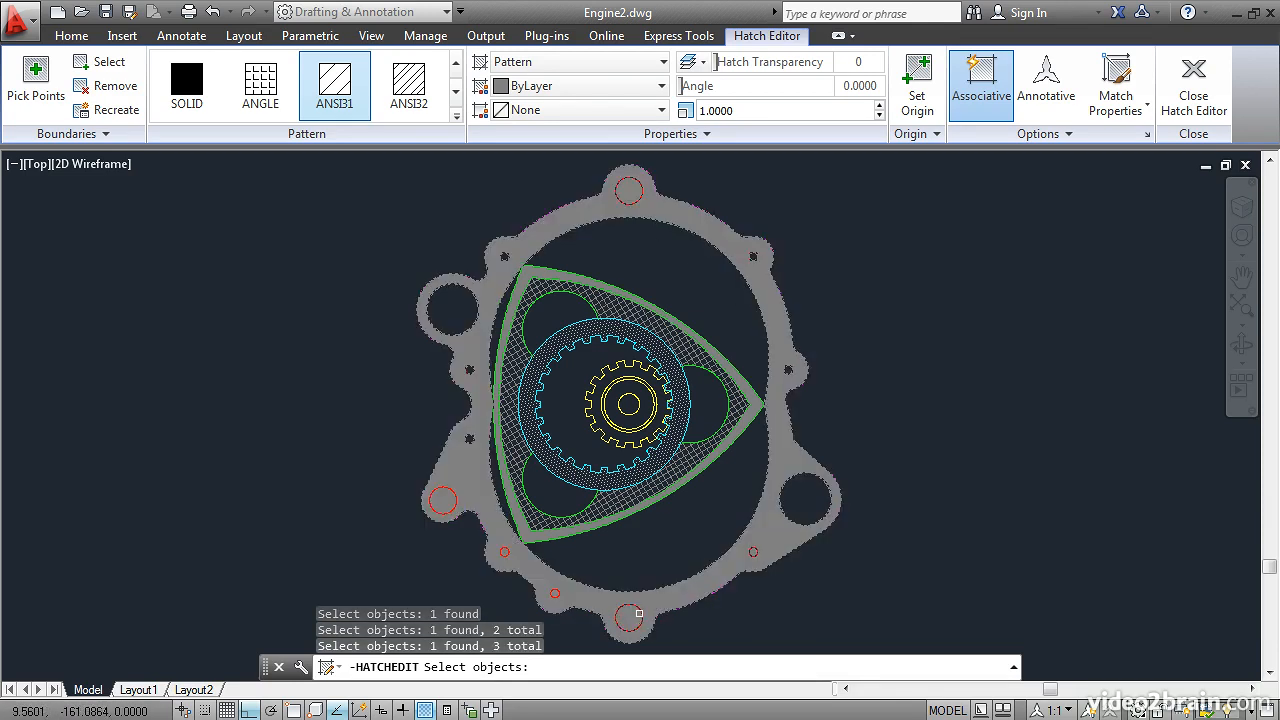
left_click(555, 594)
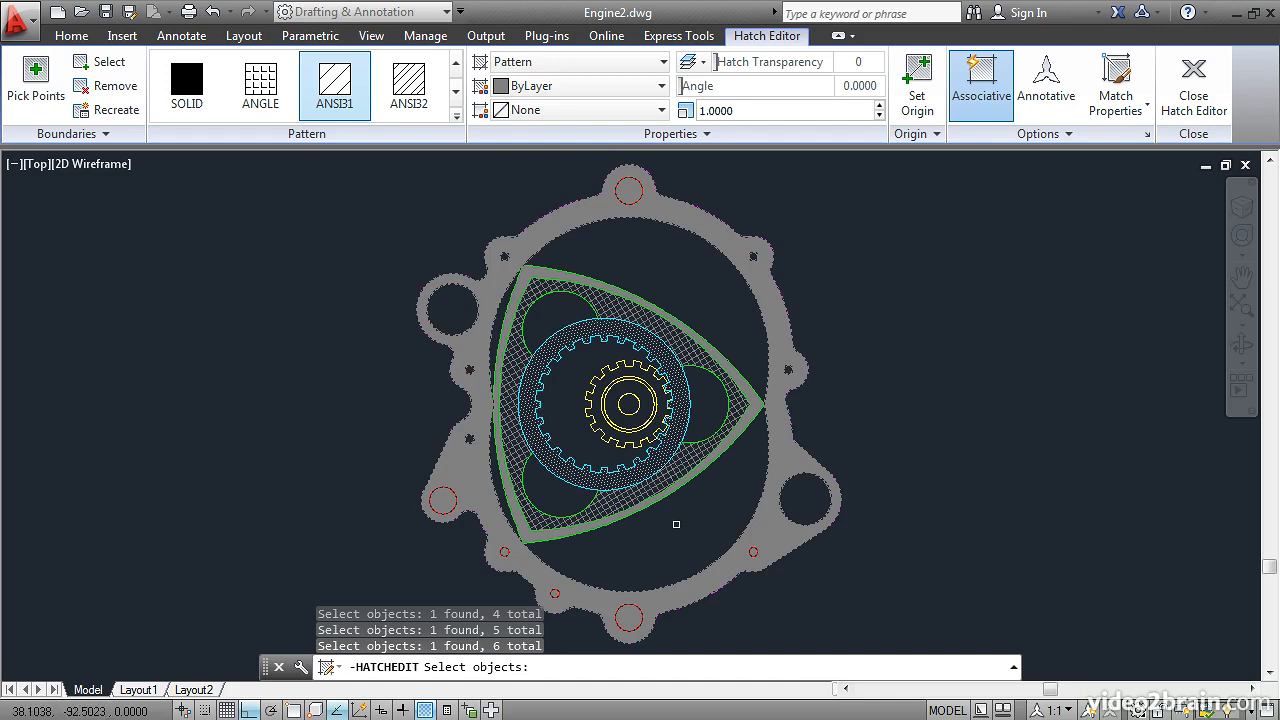
key("Return")
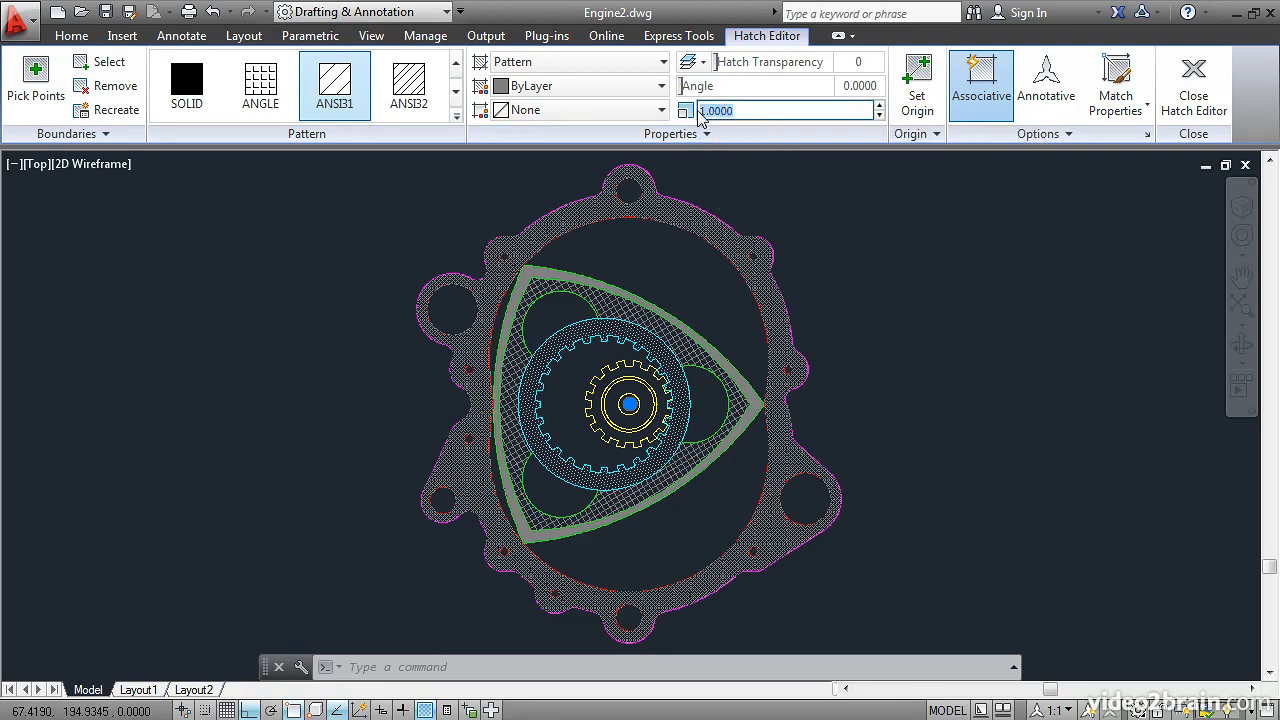
Set the outer housing hatch's scale to 35 and raise it to 53
type("35")
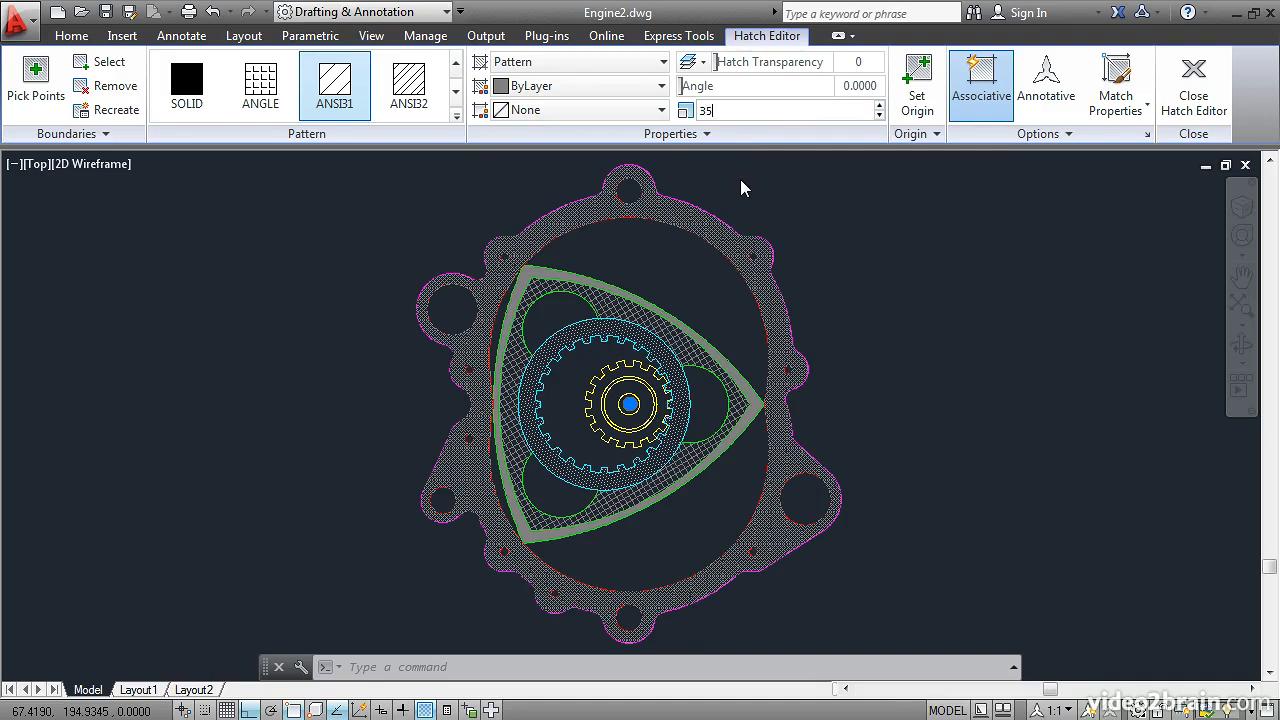
key("Return")
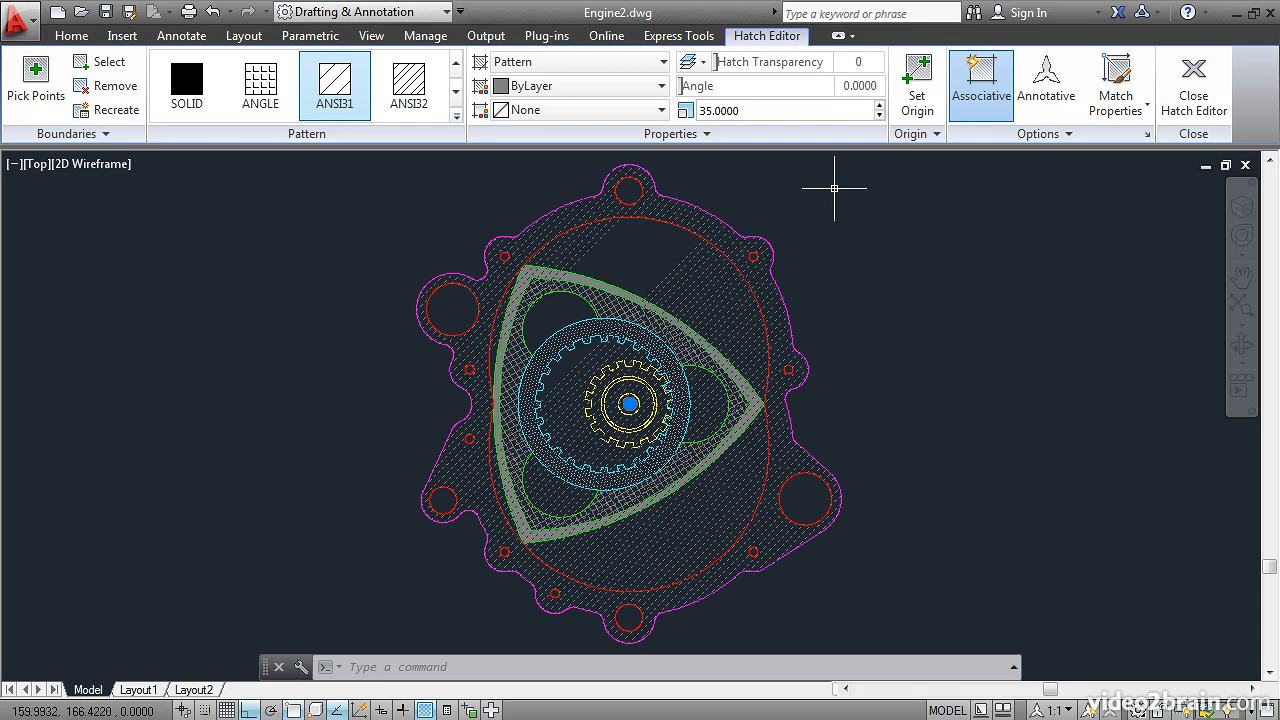
left_click(881, 104)
left_click(881, 104)
left_click(881, 104)
left_click(881, 104)
left_click(881, 104)
left_click(881, 104)
left_click(881, 104)
left_click(881, 104)
left_click(881, 104)
left_click(881, 104)
left_click(881, 104)
left_click(881, 104)
left_click(881, 104)
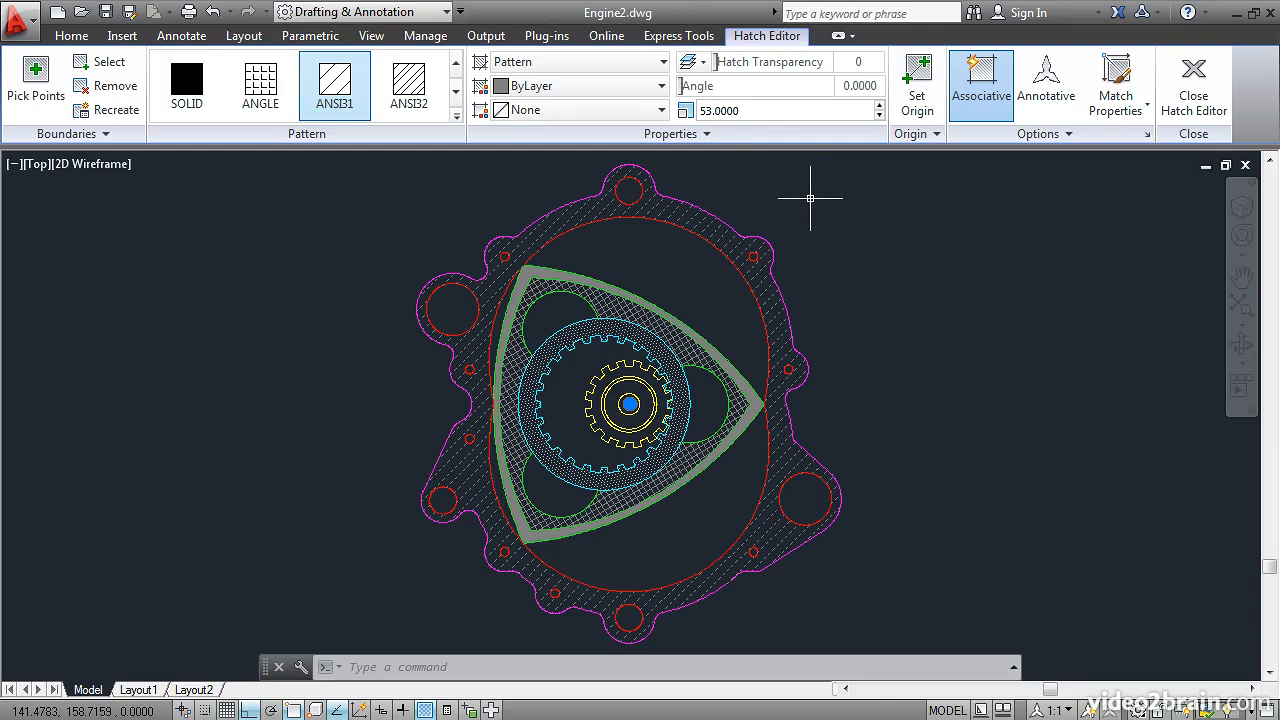
Change the outer housing hatch's pattern to ANSI32, lower its scale to 24, and finish editing the hatch
left_click(409, 88)
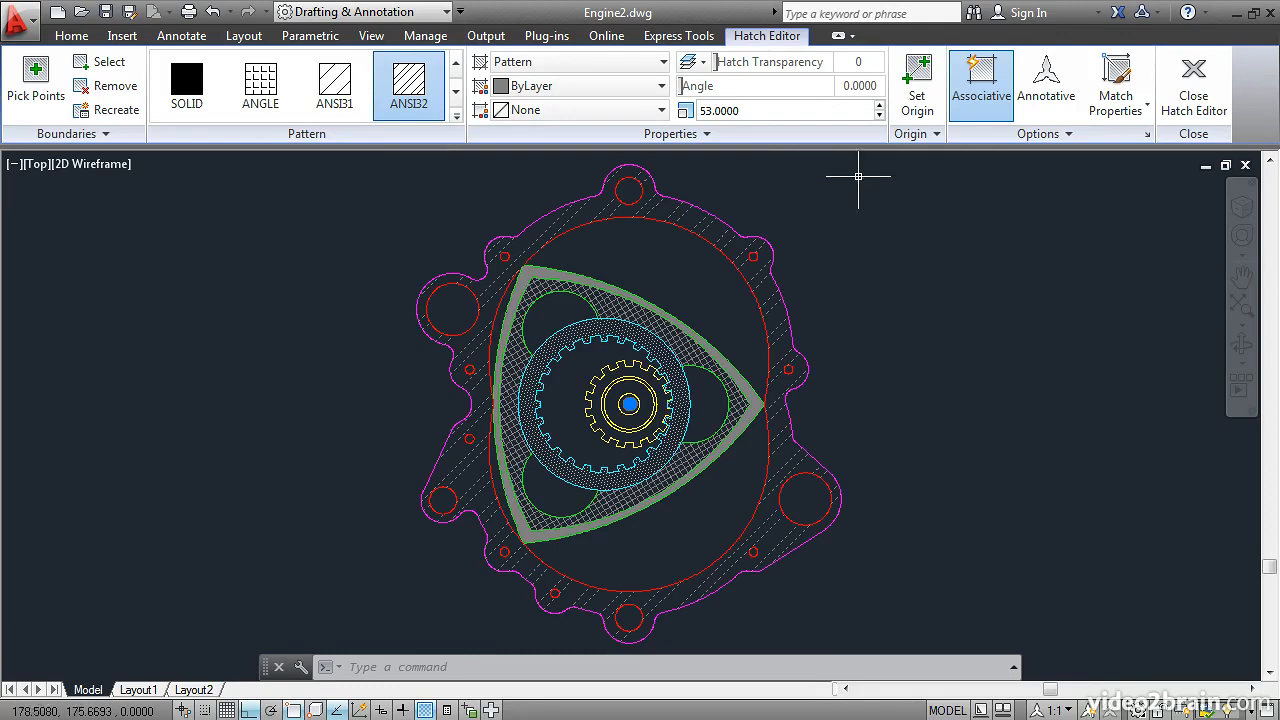
left_click(879, 116)
left_click(879, 116)
left_click(879, 116)
left_click(879, 116)
left_click(879, 116)
left_click(879, 116)
left_click(879, 116)
left_click(879, 116)
left_click(879, 116)
left_click(879, 116)
left_click(879, 116)
left_click(879, 116)
left_click(879, 116)
left_click(879, 116)
left_click(879, 116)
left_click(879, 116)
left_click(879, 116)
left_click(879, 116)
left_click(879, 116)
left_click(879, 116)
left_click(879, 116)
left_click(879, 116)
left_click(879, 116)
left_click(879, 116)
left_click(879, 116)
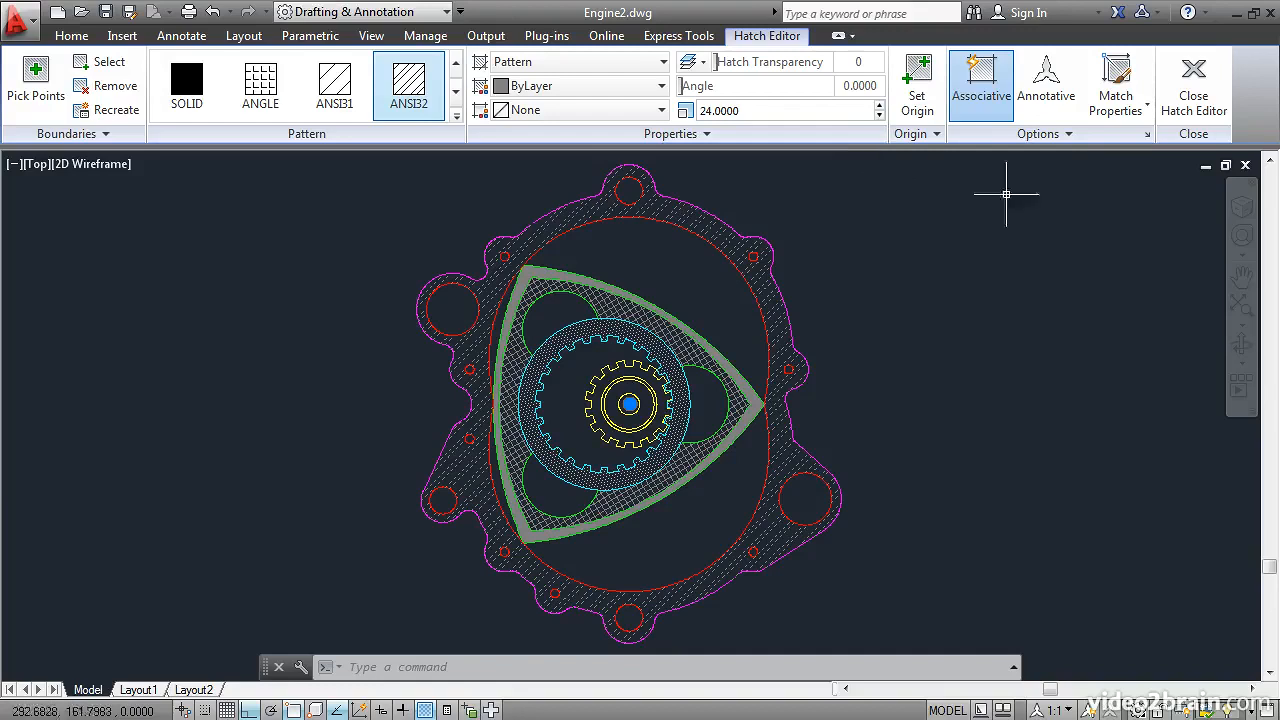
left_click(1190, 108)
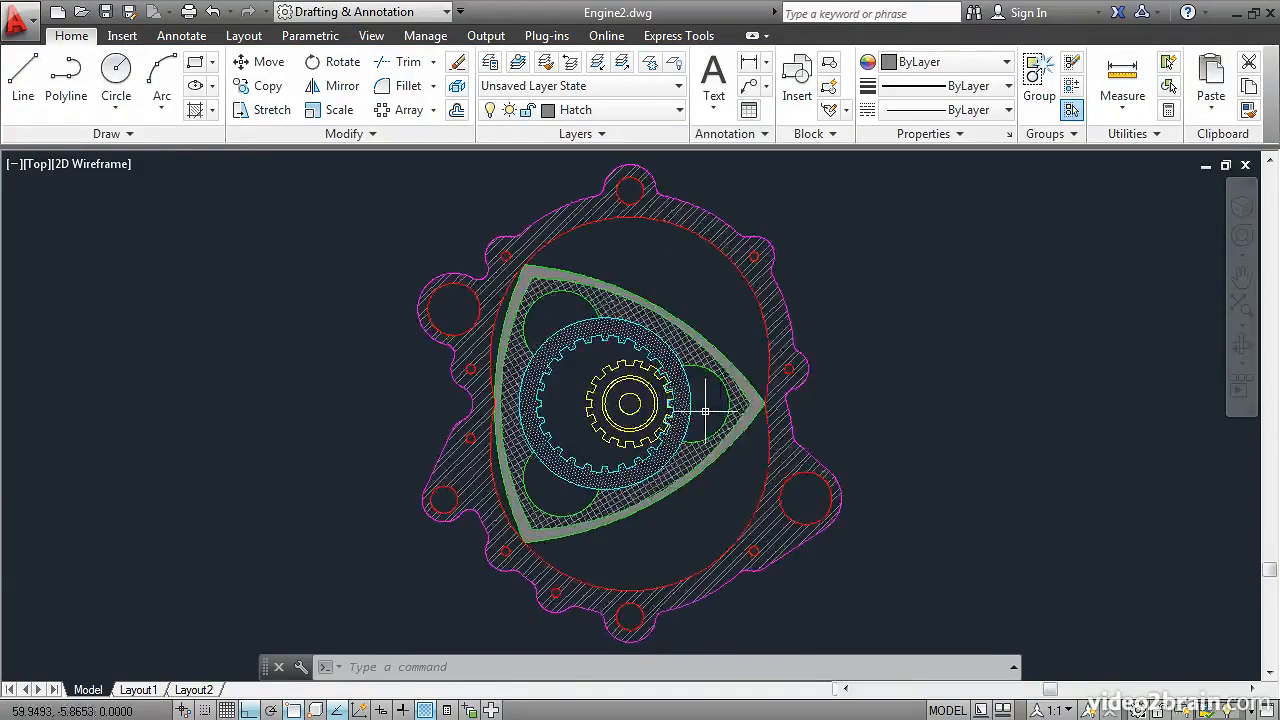
Set the origin of the rotor's crosshatch to the inner corner at the rotor's right-hand tip
scroll(705, 410, "up", 2)
scroll(705, 410, "up", 2)
scroll(705, 410, "up", 2)
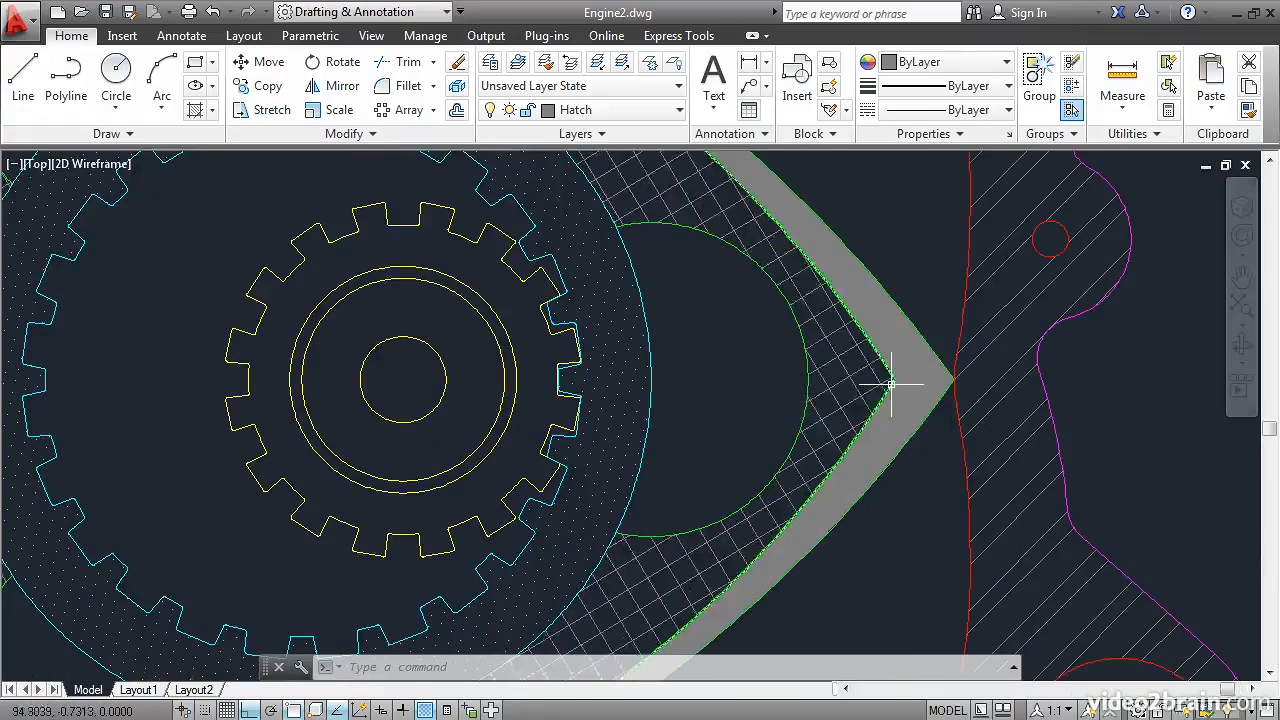
scroll(828, 388, "up", 2)
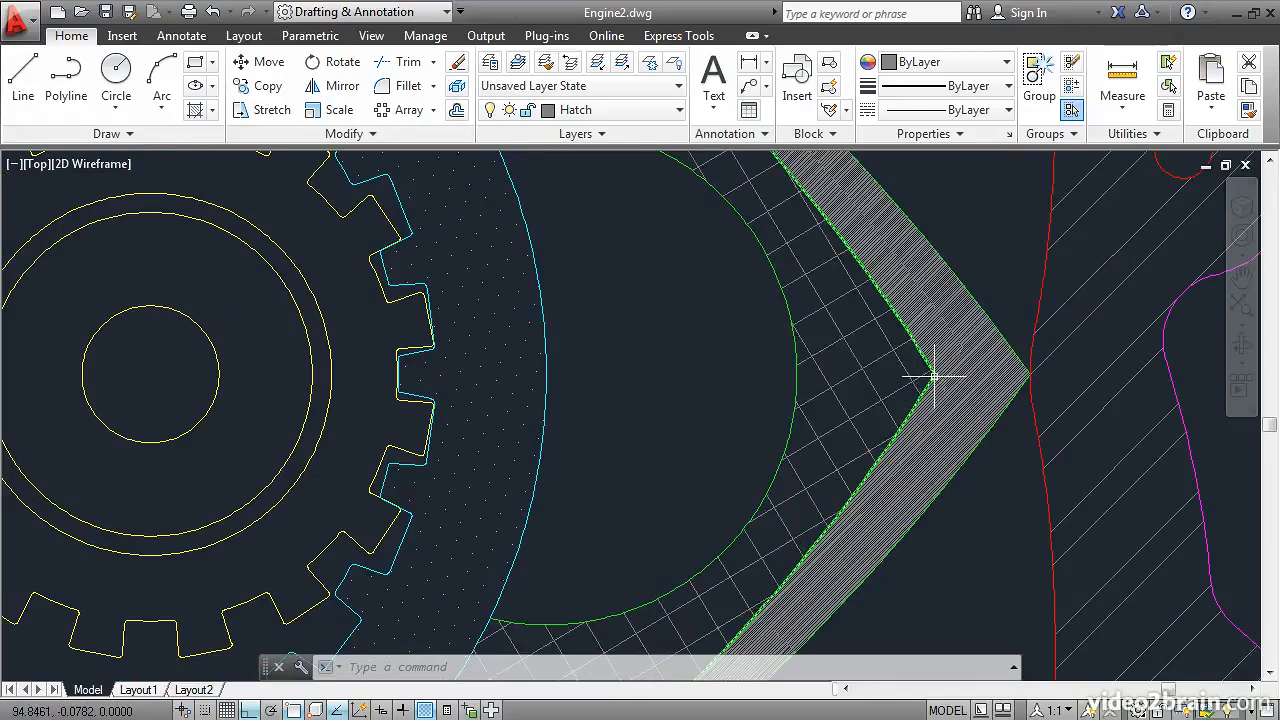
left_click(882, 357)
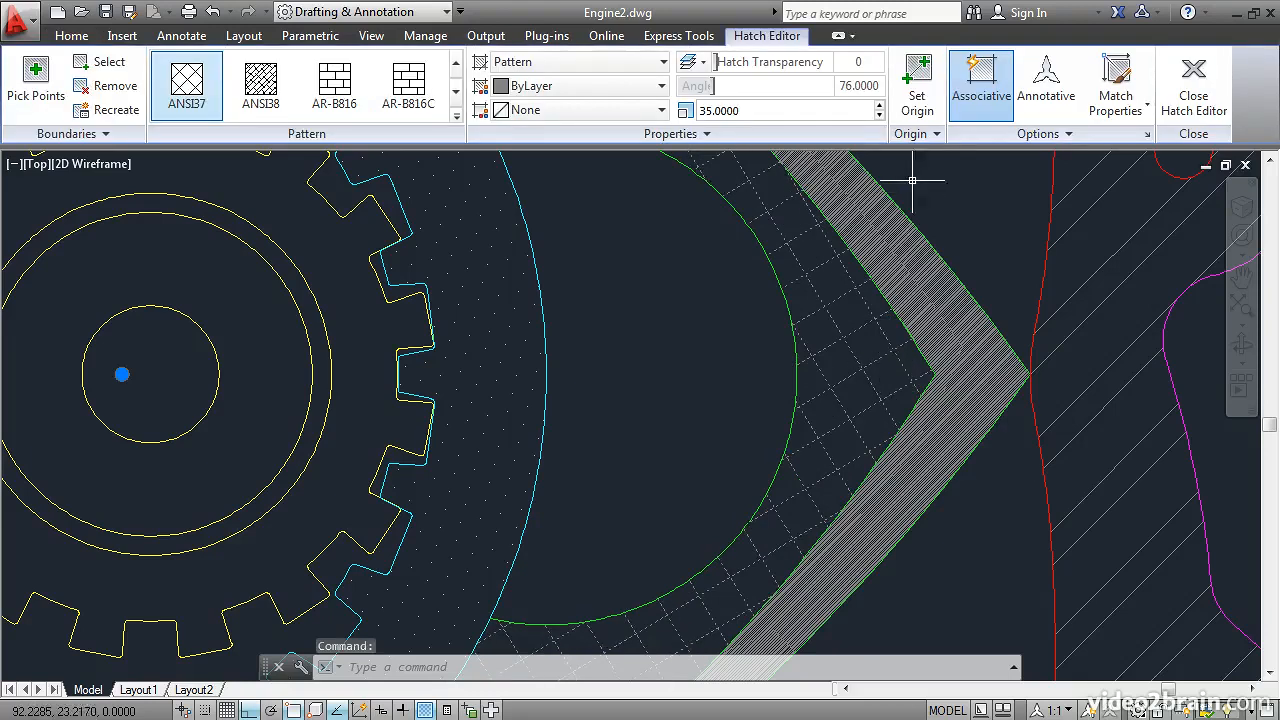
left_click(921, 78)
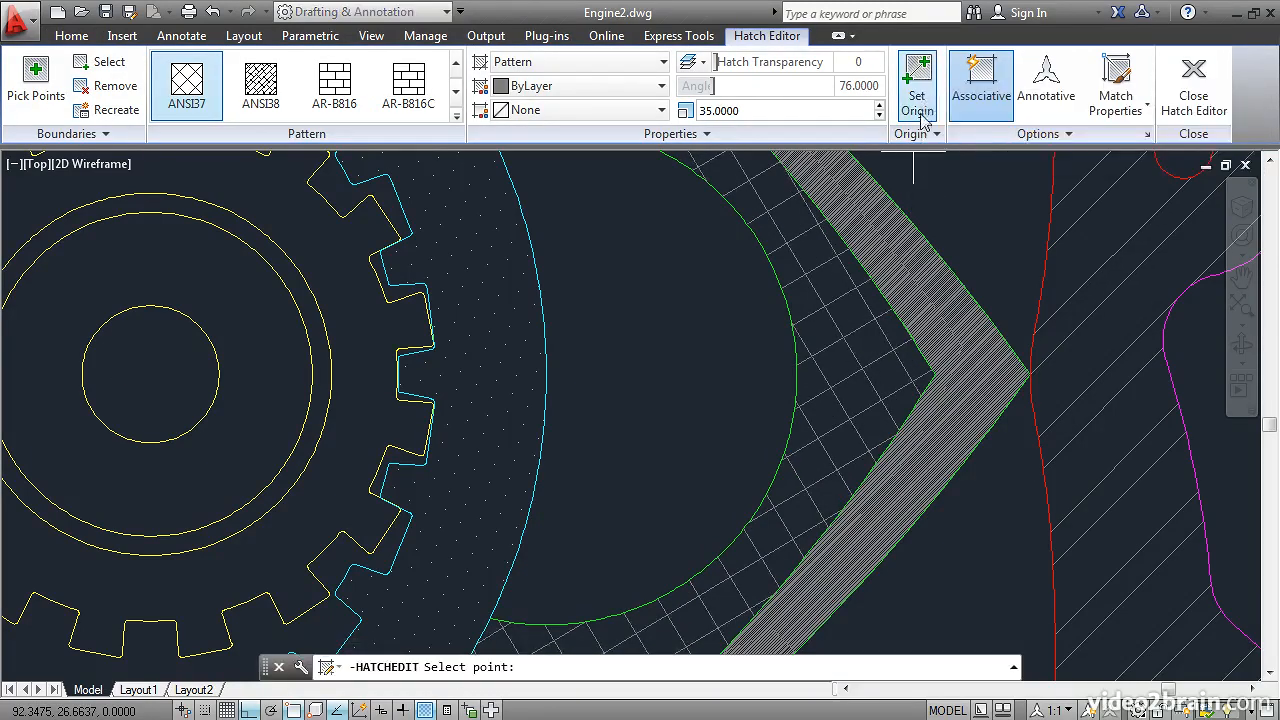
left_click(934, 374)
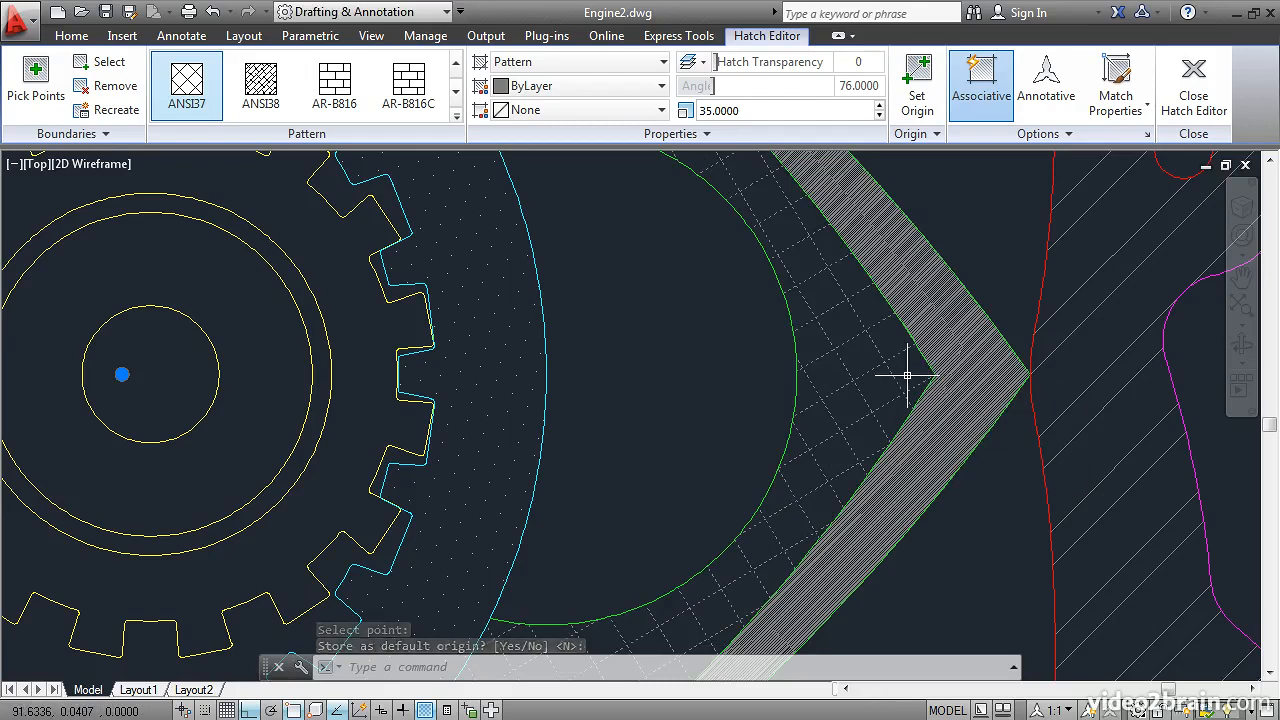
left_click(1192, 92)
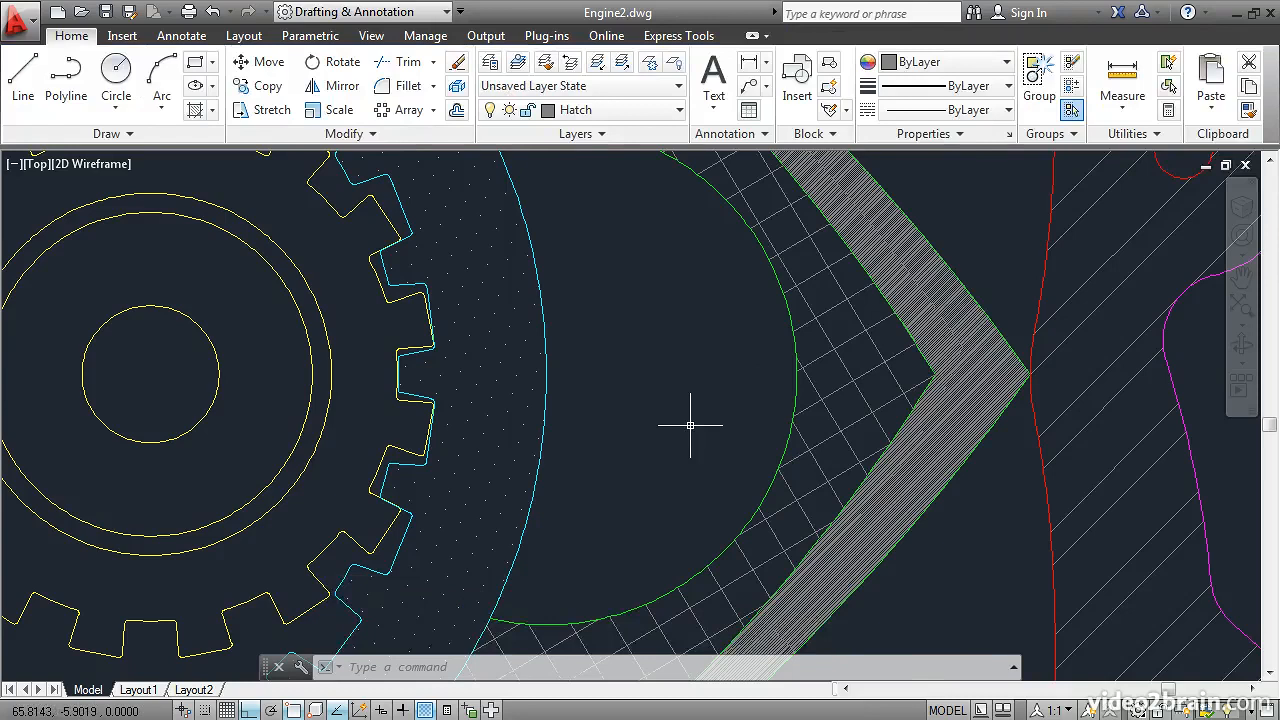
Hatch the small yellow gear between its toothed outline and outer hub circle, matching the properties of the rotor's ANSI37 crosshatch
scroll(690, 425, "down", 2)
scroll(690, 425, "down", 2)
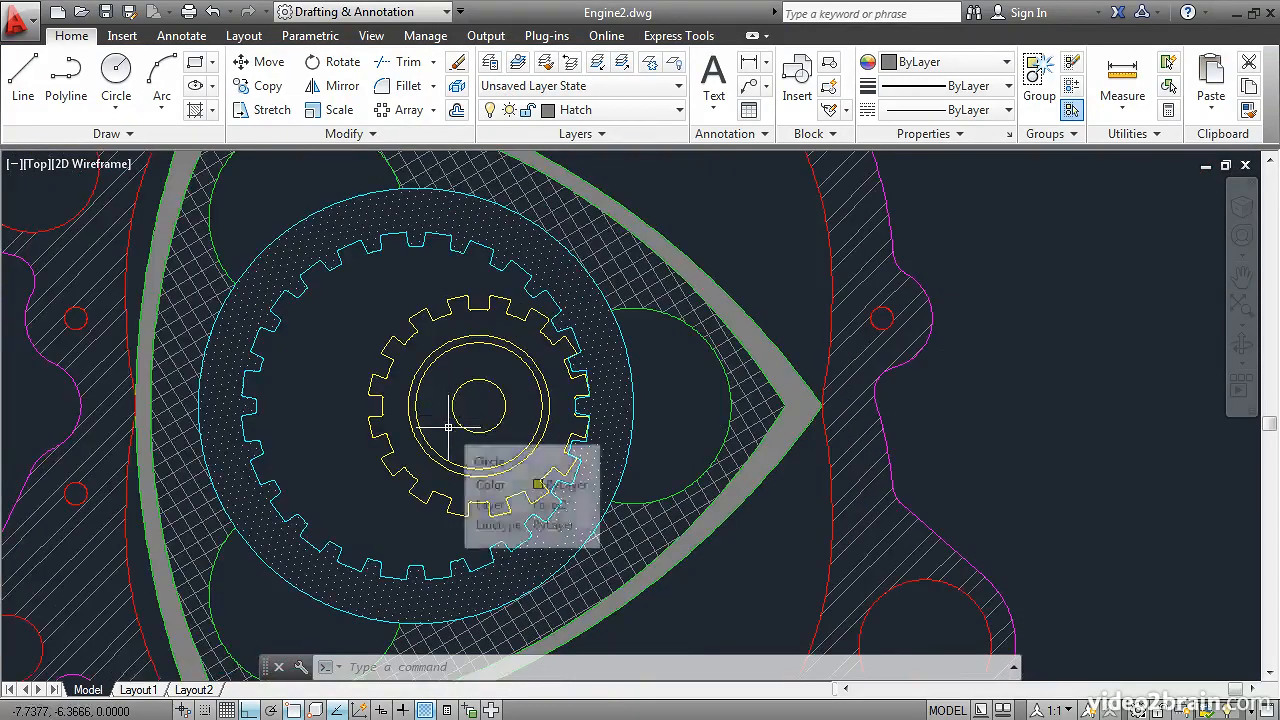
left_click(194, 110)
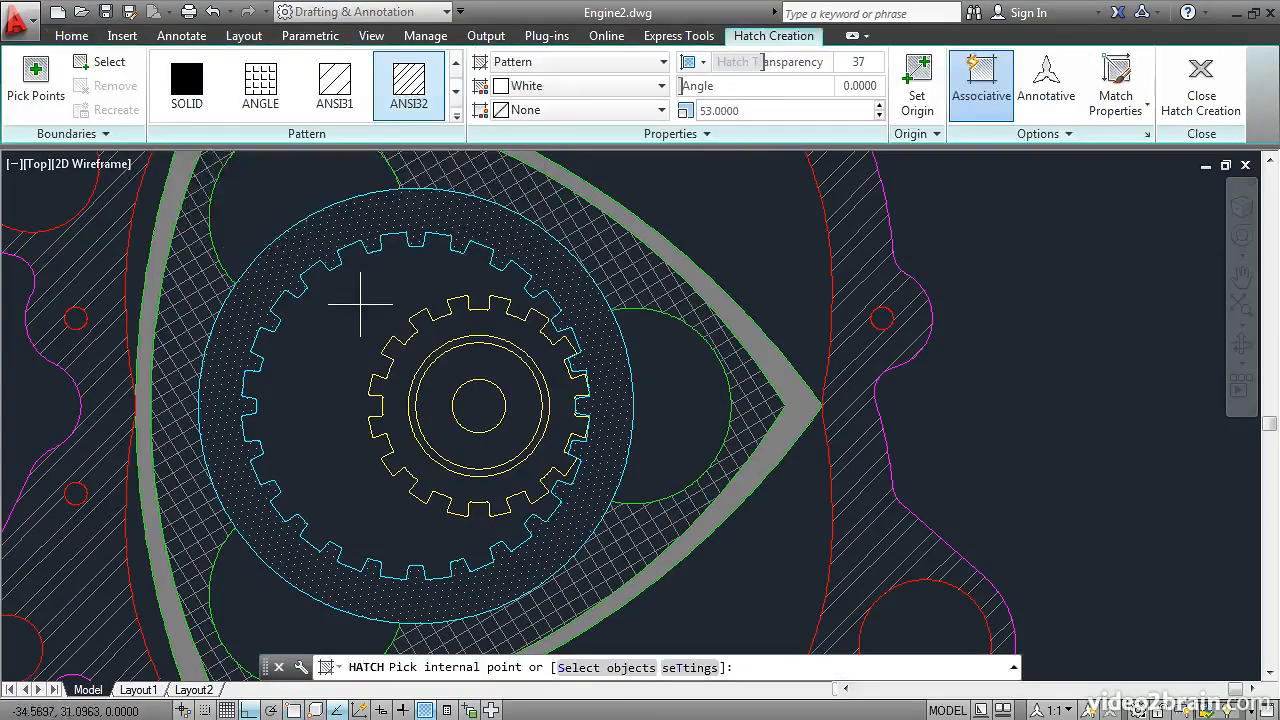
left_click(101, 62)
left_click(428, 357)
left_click(428, 357)
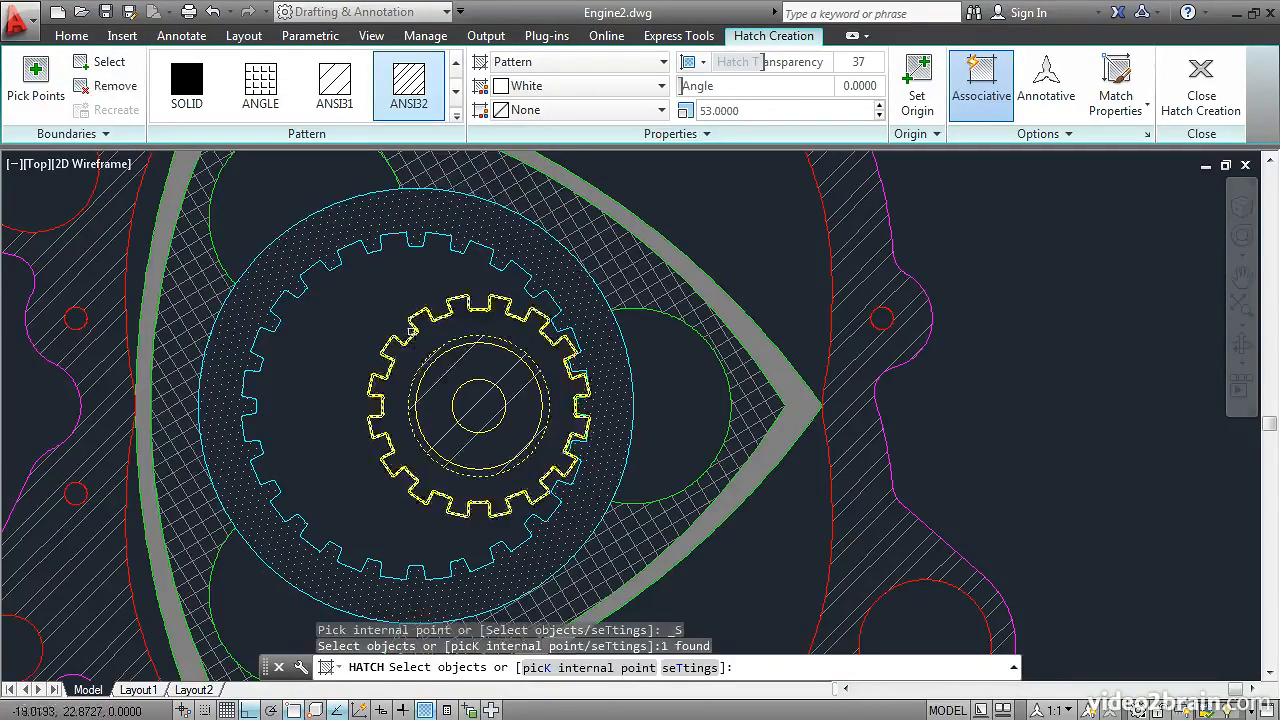
left_click(414, 330)
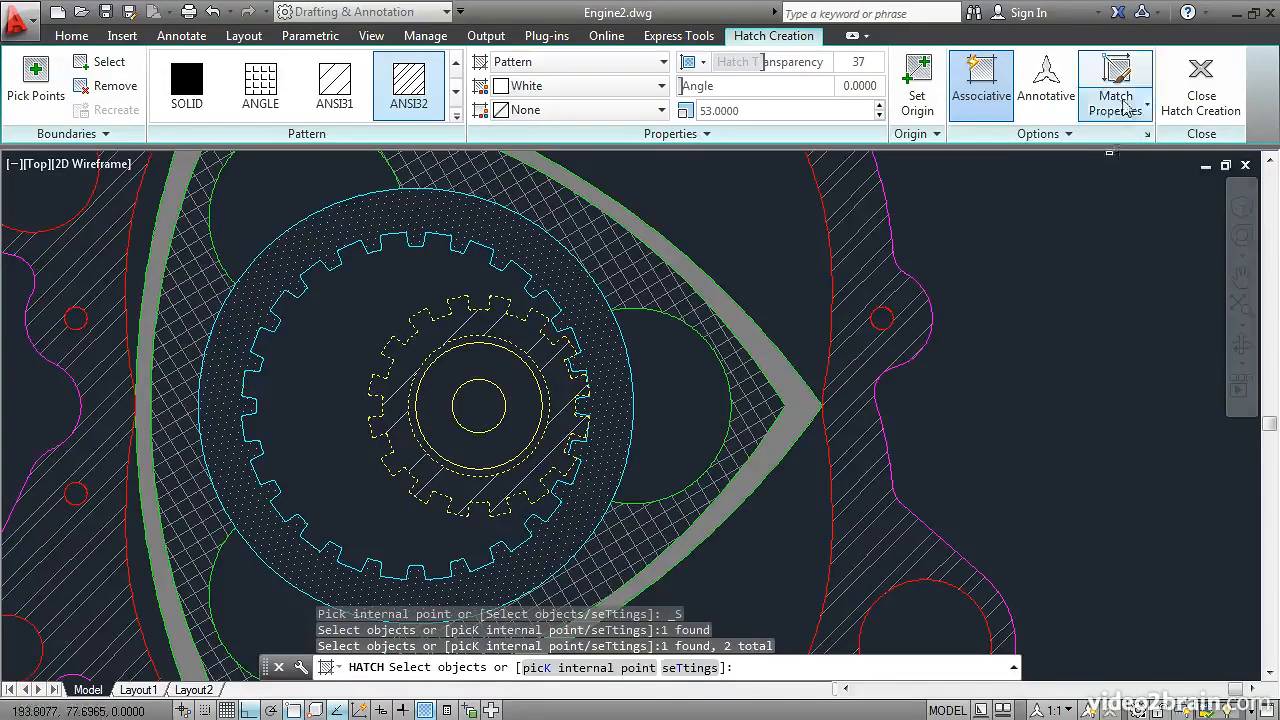
left_click(1126, 112)
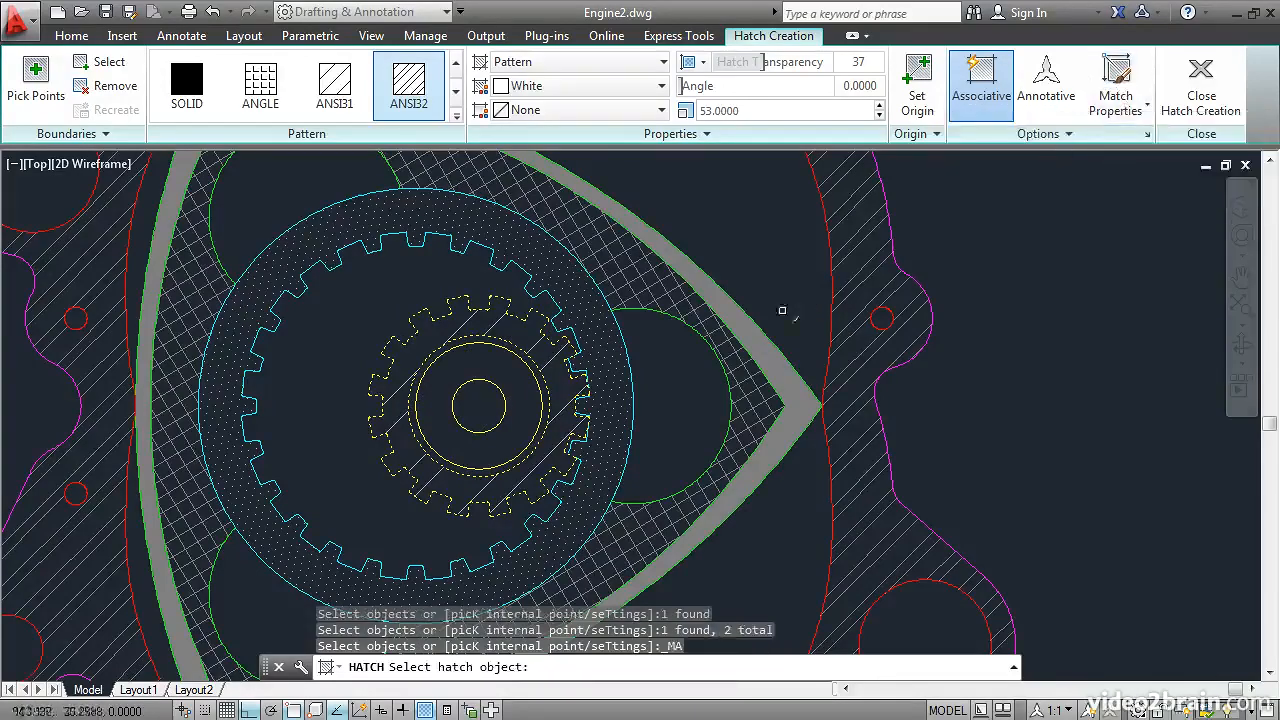
left_click(645, 274)
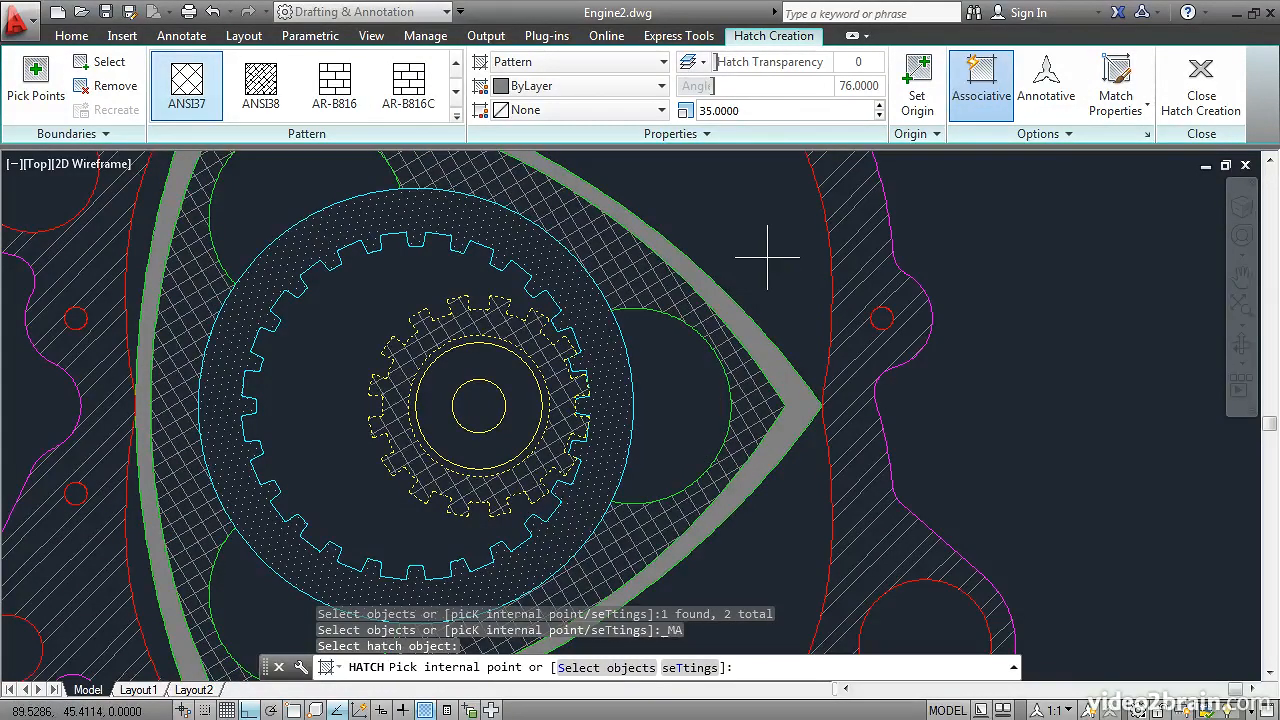
left_click(1183, 103)
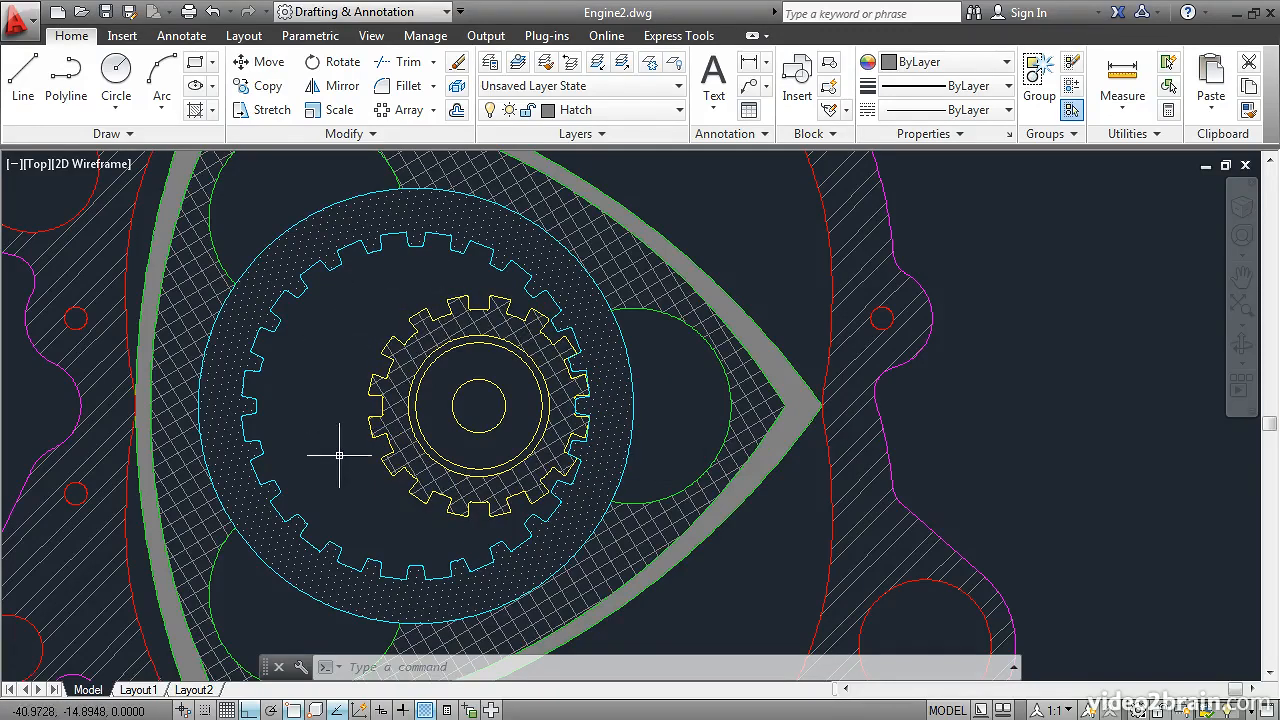
Match the small yellow gear's hatch to the DOTS hatch of the surrounding cyan ring gear
left_click(412, 355)
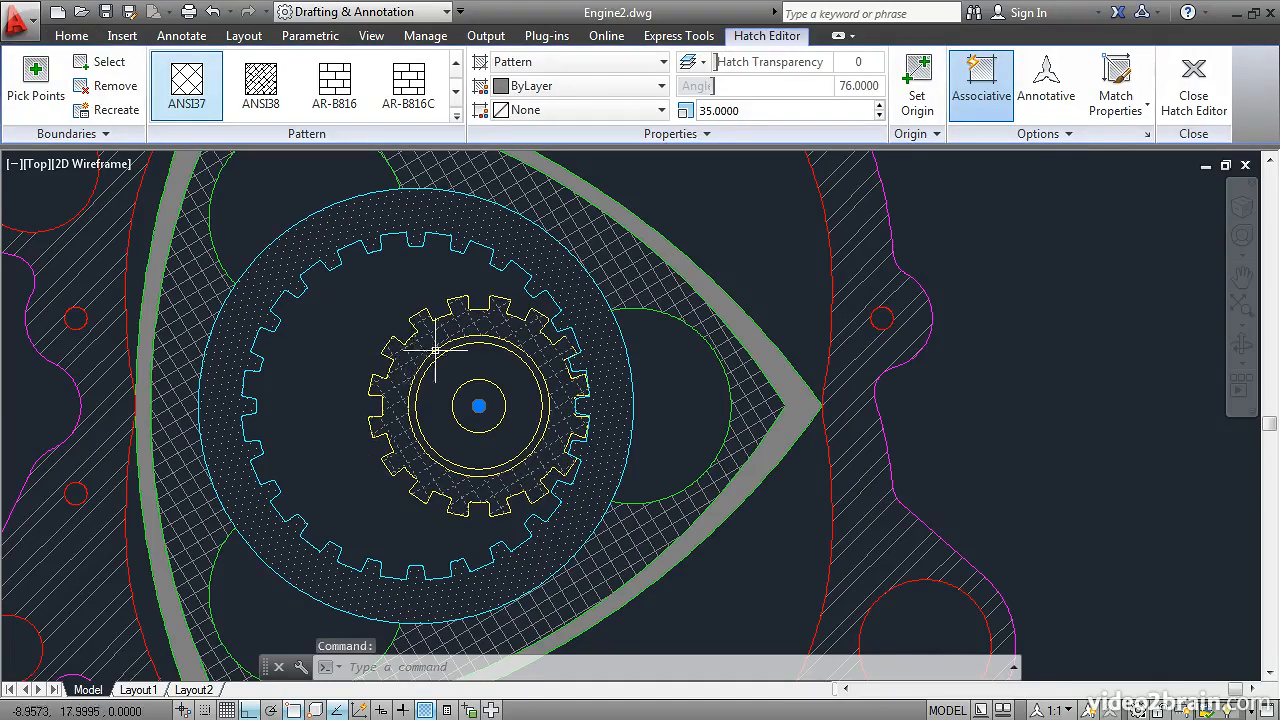
left_click(1115, 78)
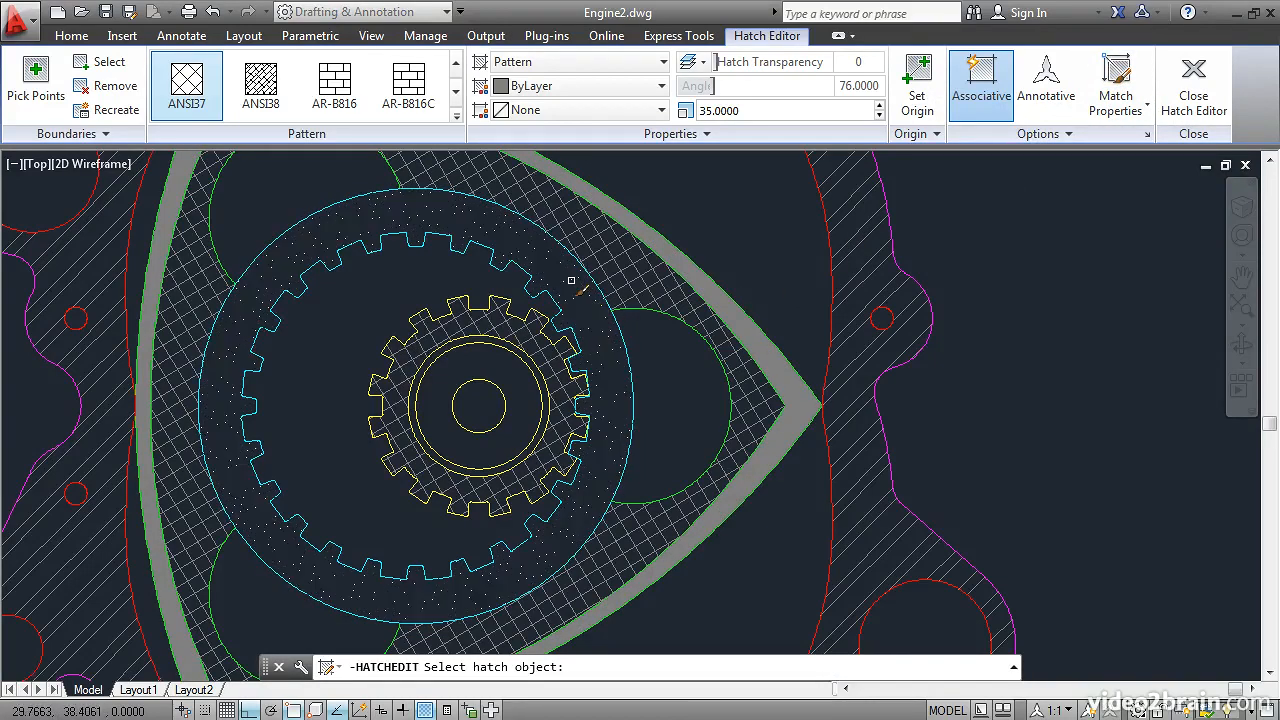
left_click(571, 281)
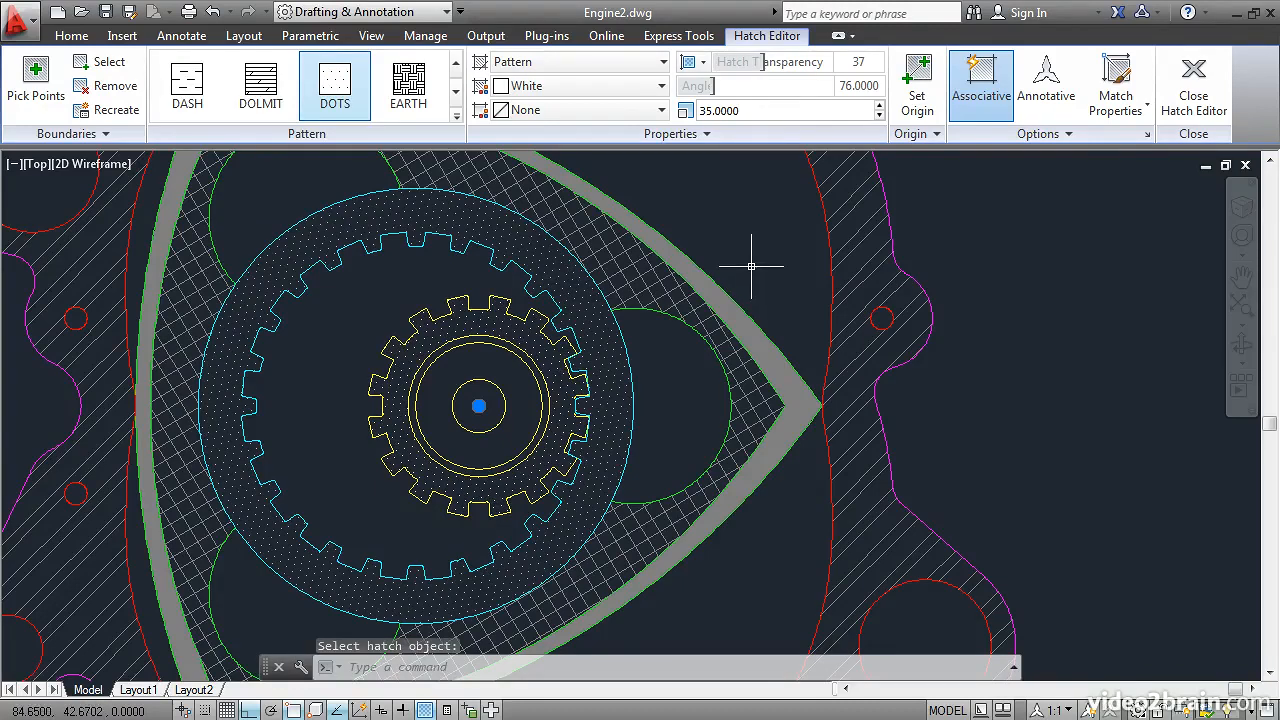
left_click(1192, 95)
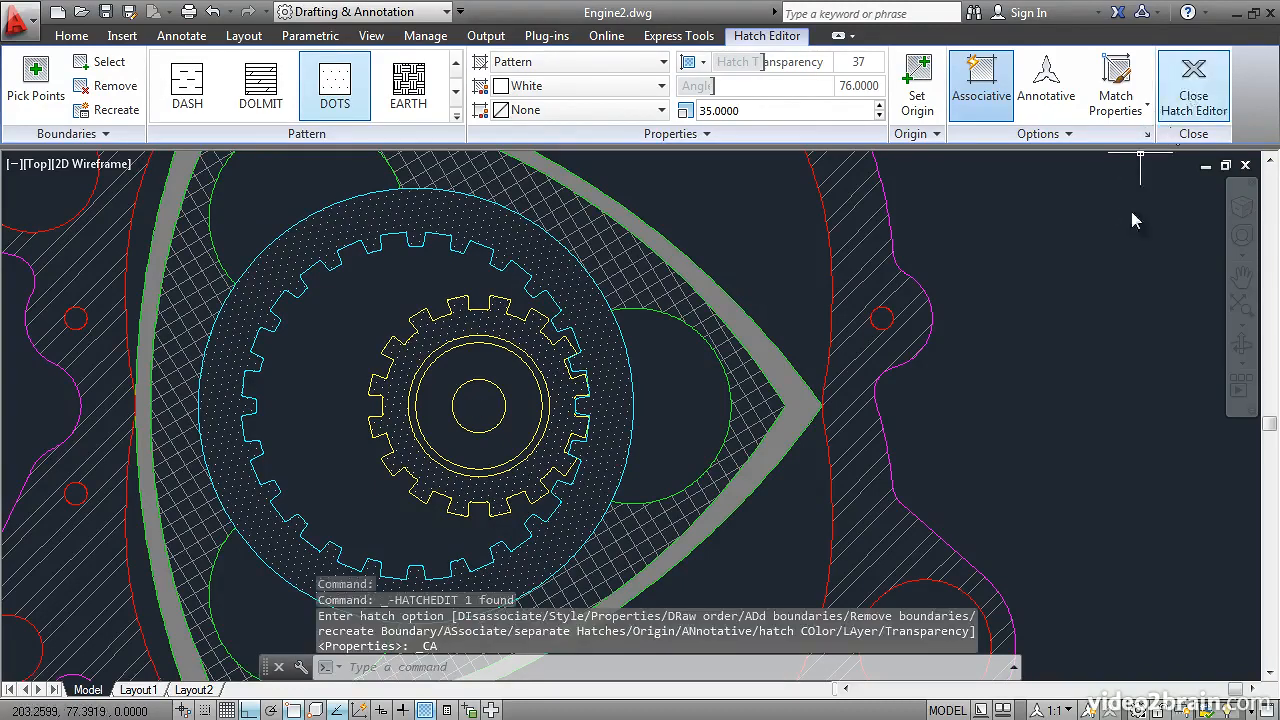
middle_click(958, 403)
middle_click(958, 403)
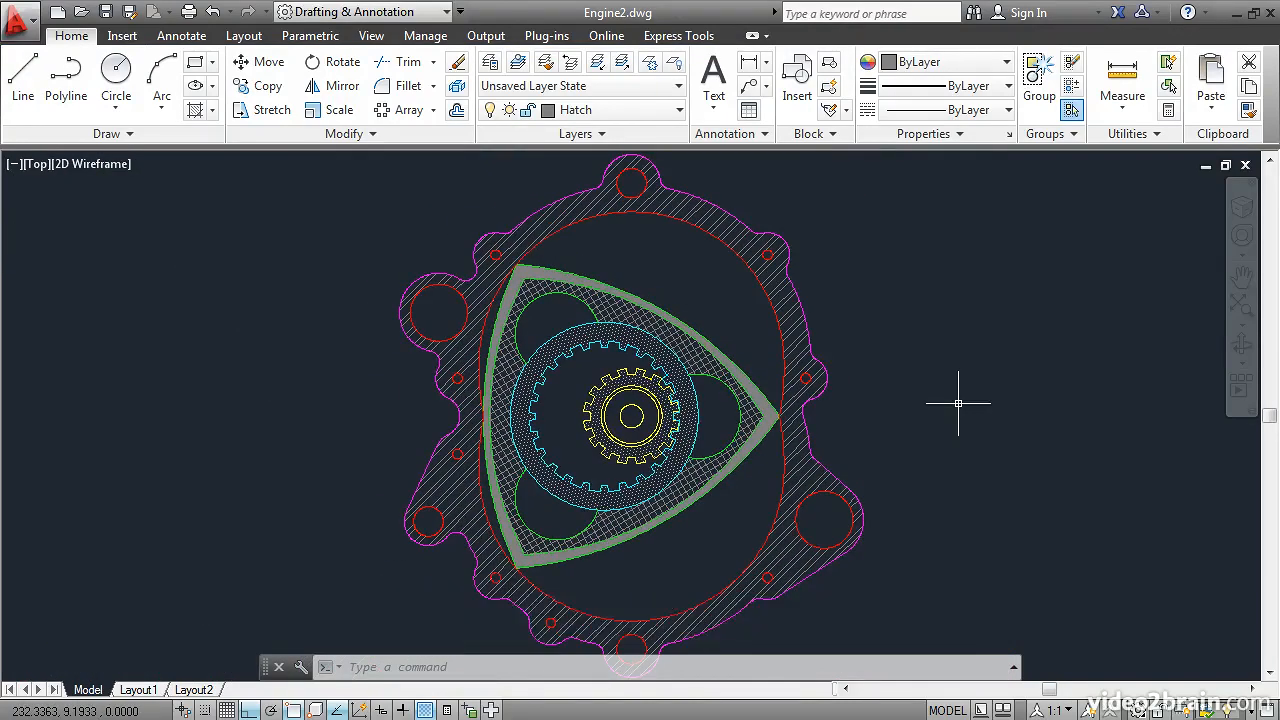